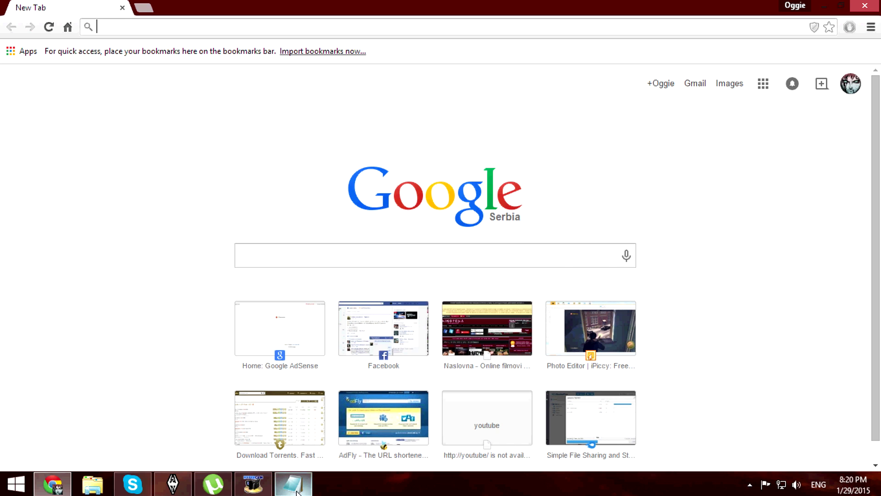
Step: Copy the saved adf.ly link from the Notepad note
left_click(297, 487)
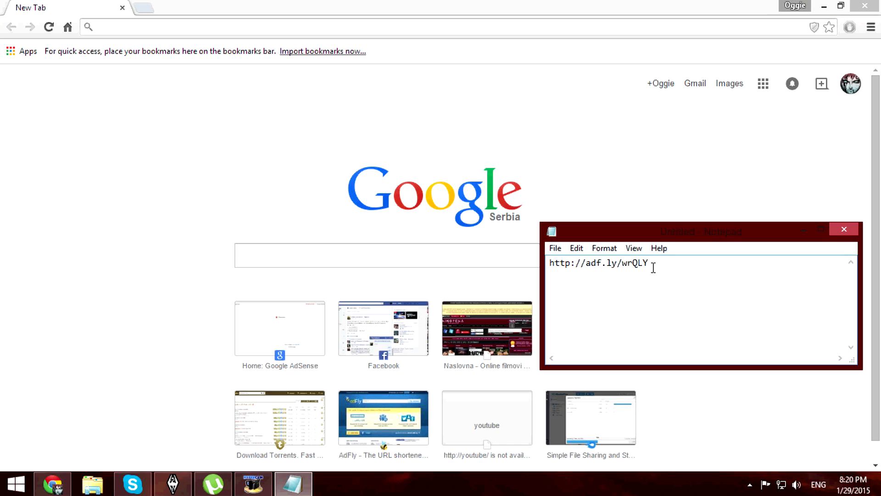
left_click_drag(655, 264, 539, 265)
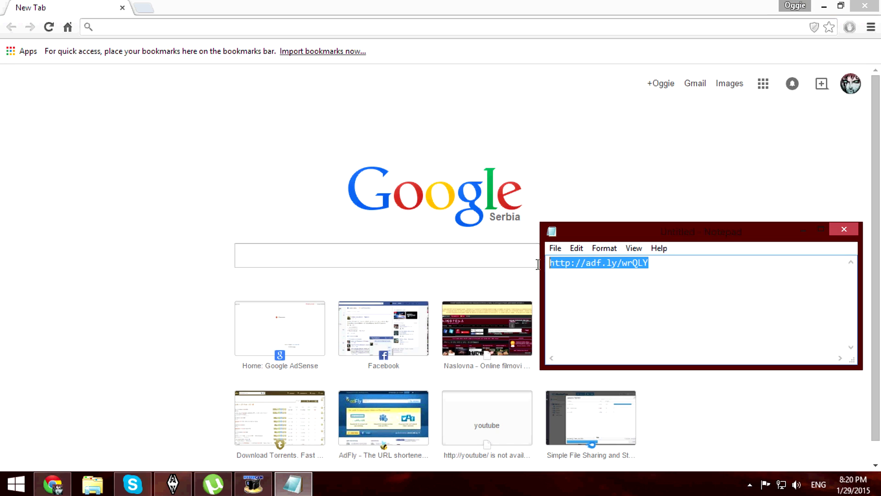
right_click(579, 265)
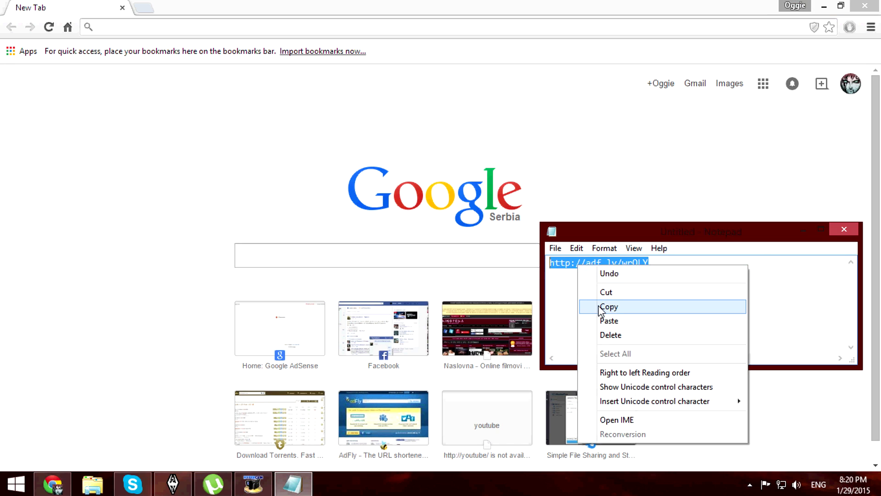
left_click(606, 306)
Step: Paste the adf.ly link in Chrome and skip the ad to reach the MEGA page
left_click(138, 26)
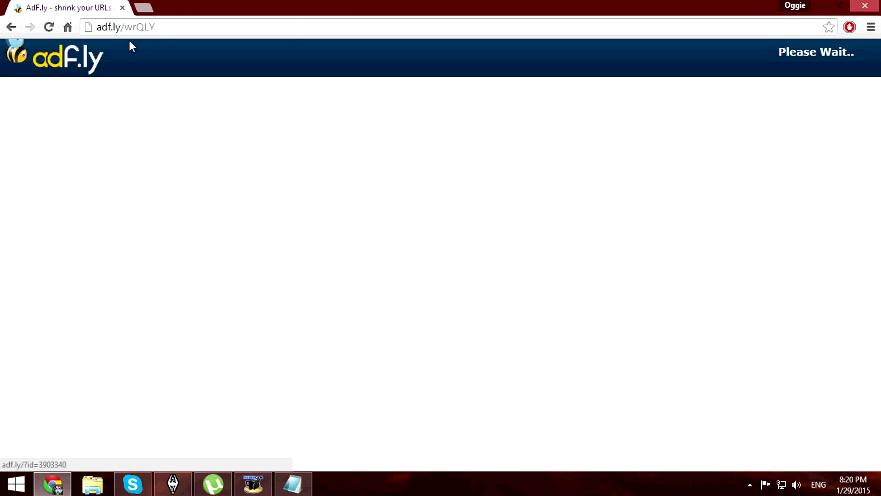
left_click_drag(169, 26, 102, 26)
left_click(287, 29)
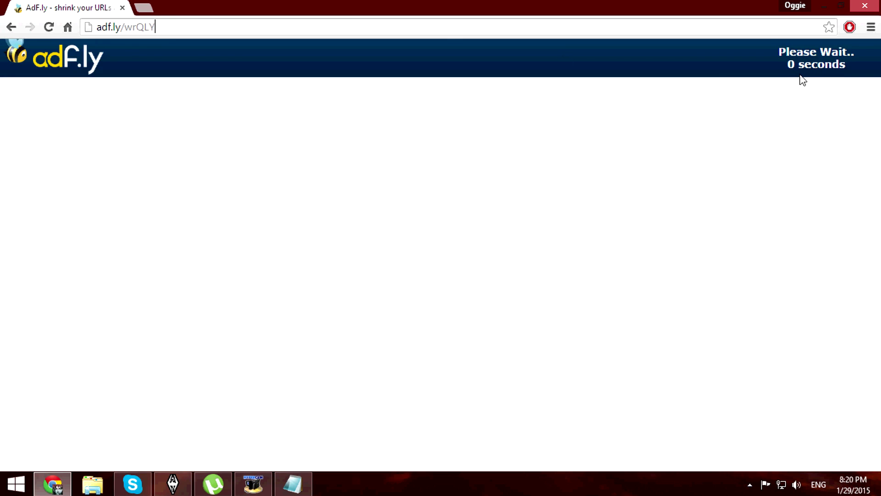
left_click(807, 62)
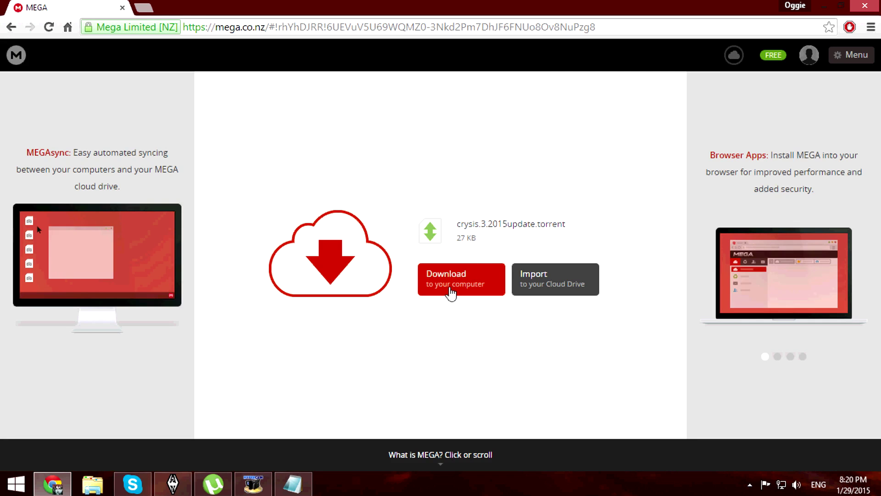
Step: Download crysis.3.2015update.torrent from MEGA and bring up uTorrent showing Crysis 3-CorePack
left_click(443, 292)
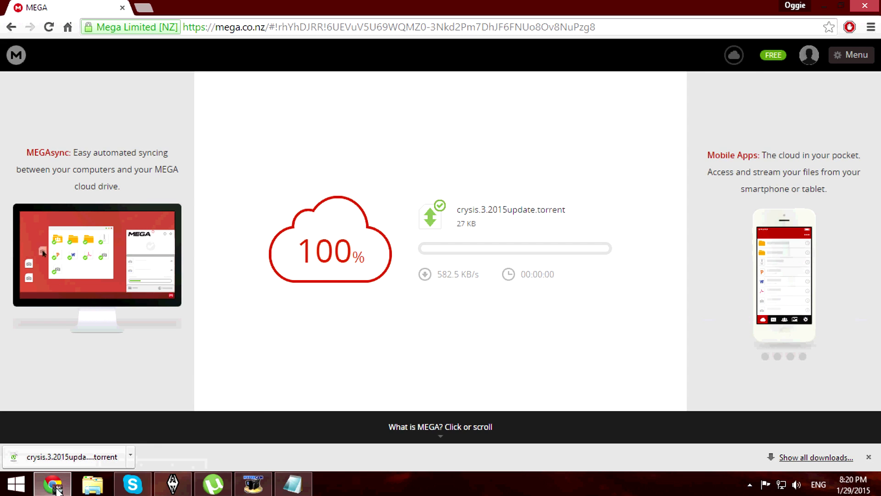
left_click(213, 485)
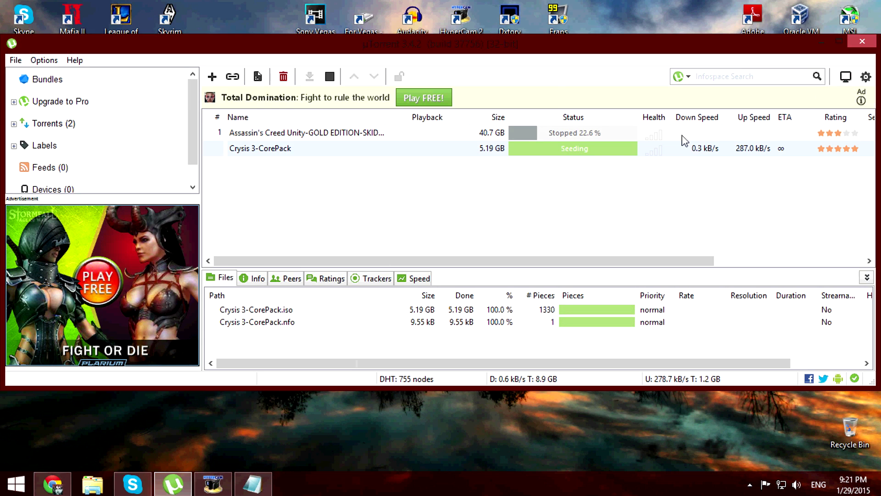
Step: Select the Crysis 3-CorePack ISO in its download folder and bring up its actions
double_click(574, 150)
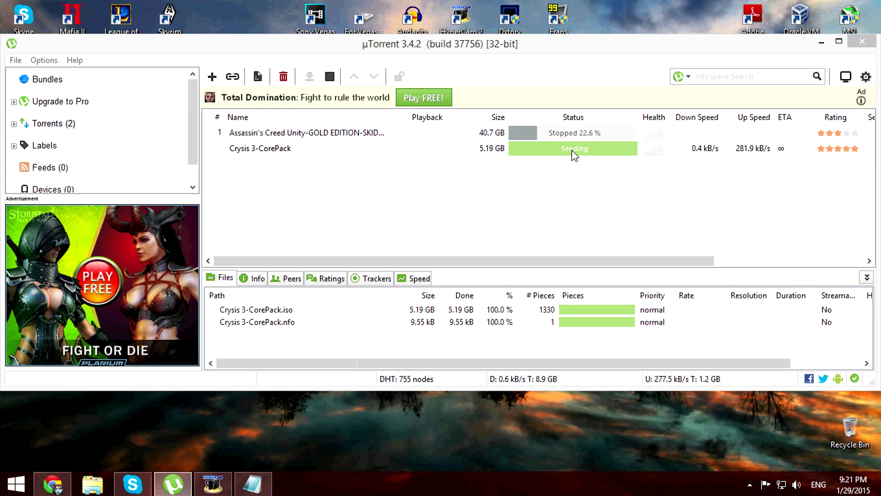
mouse_move(552, 113)
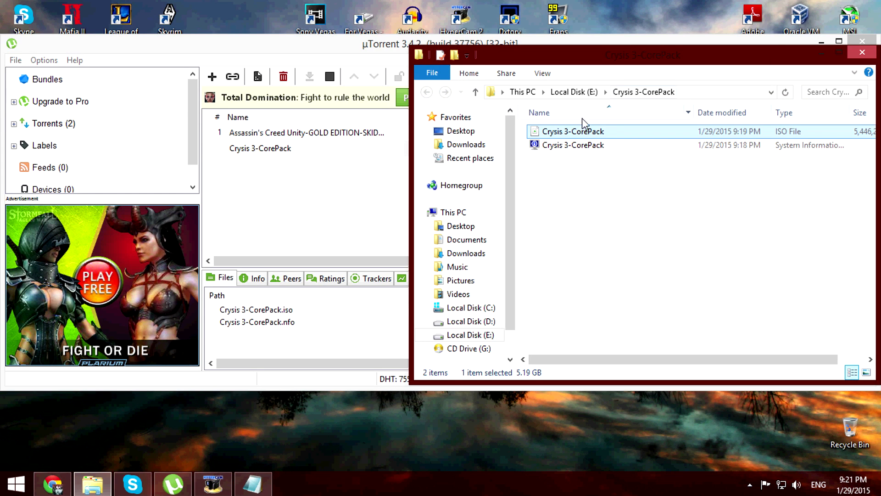
left_click(573, 131)
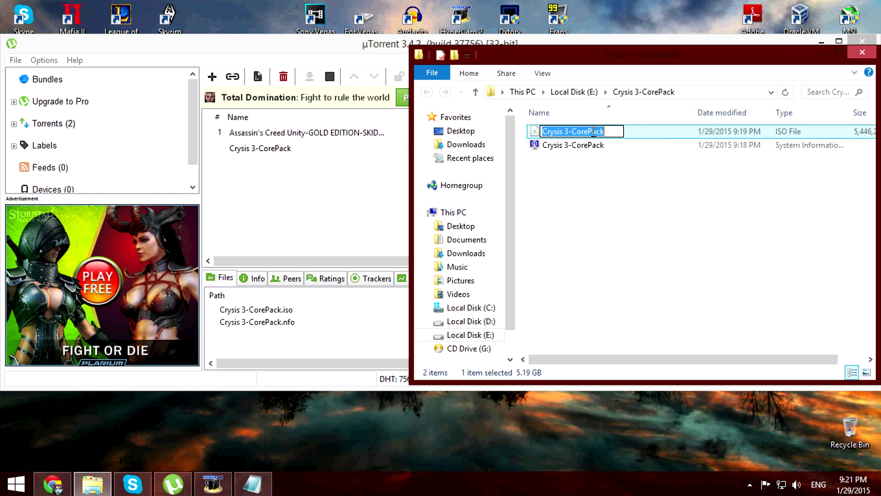
left_click(671, 144)
left_click(672, 132)
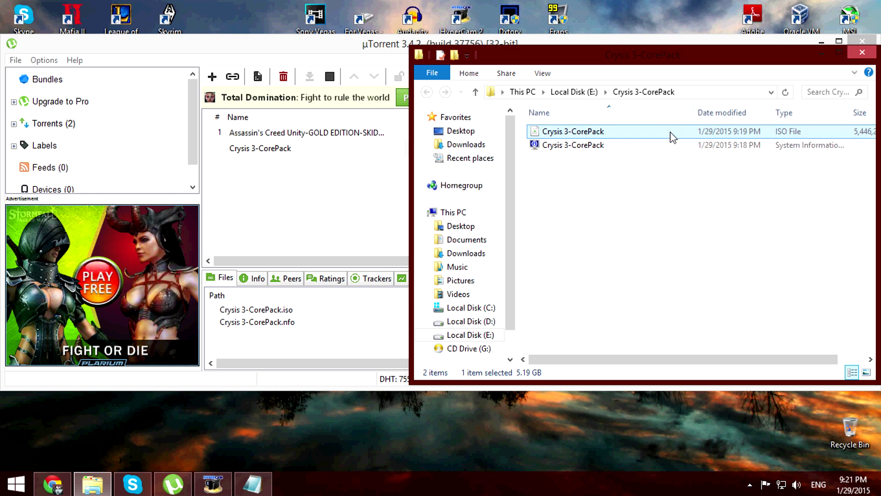
right_click(670, 132)
mouse_move(702, 268)
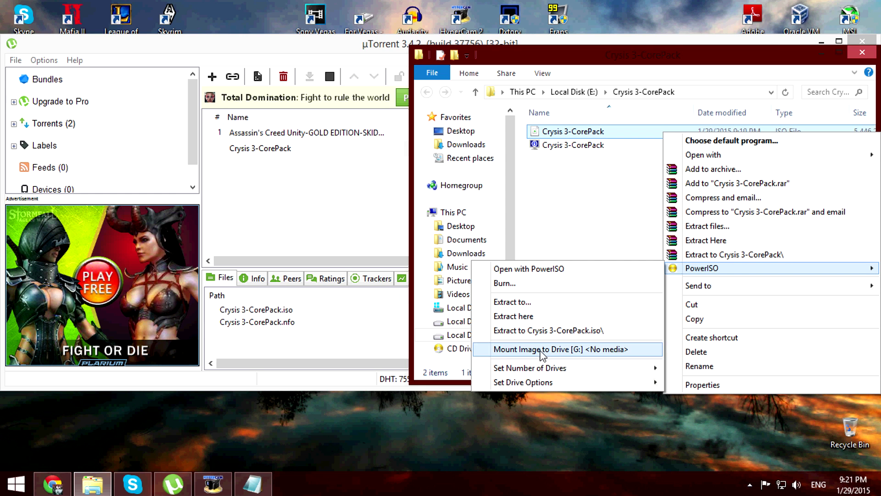
Step: Mount the ISO image with PowerISO as drive G and go to the mounted drive
left_click(638, 350)
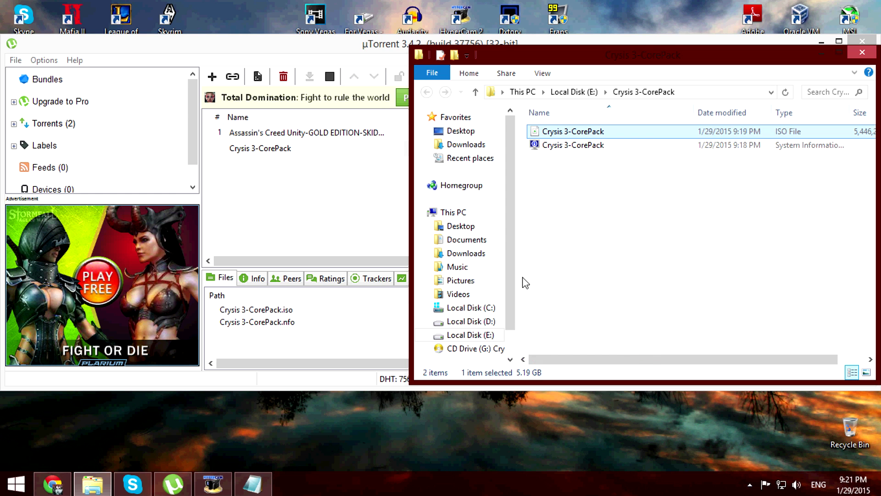
left_click(475, 349)
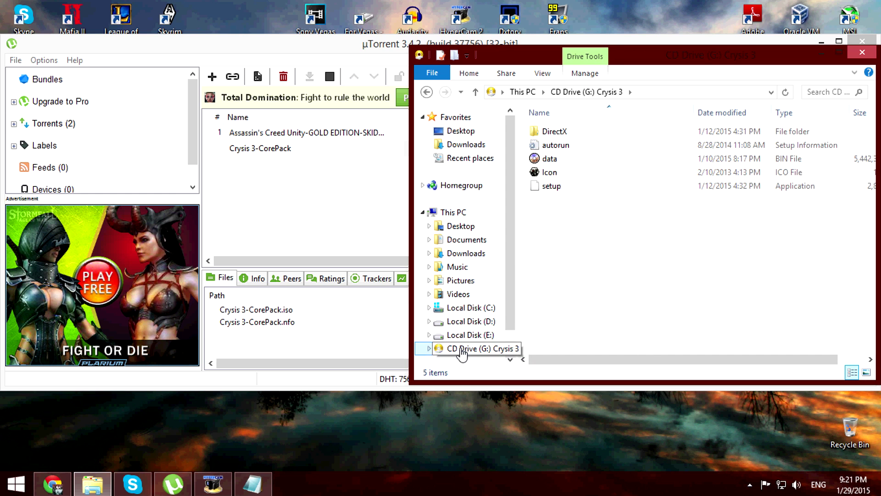
Step: Launch setup from the mounted Crysis 3 drive G:
double_click(551, 186)
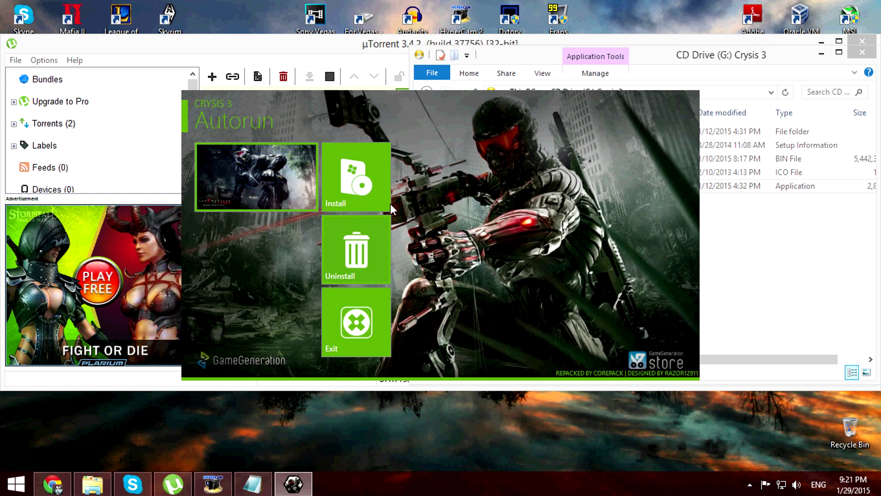
Step: Install Crysis 3 to the default folder with a desktop icon, DirectX 9.0c unchecked
left_click(349, 185)
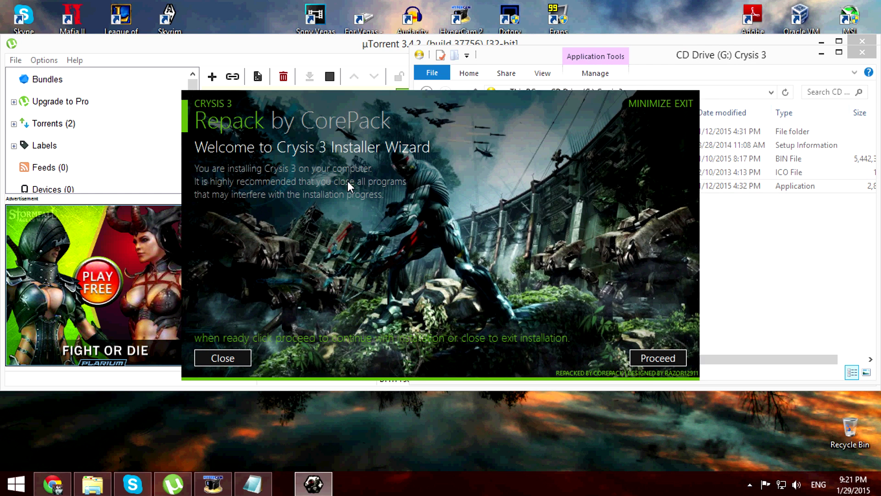
left_click(658, 359)
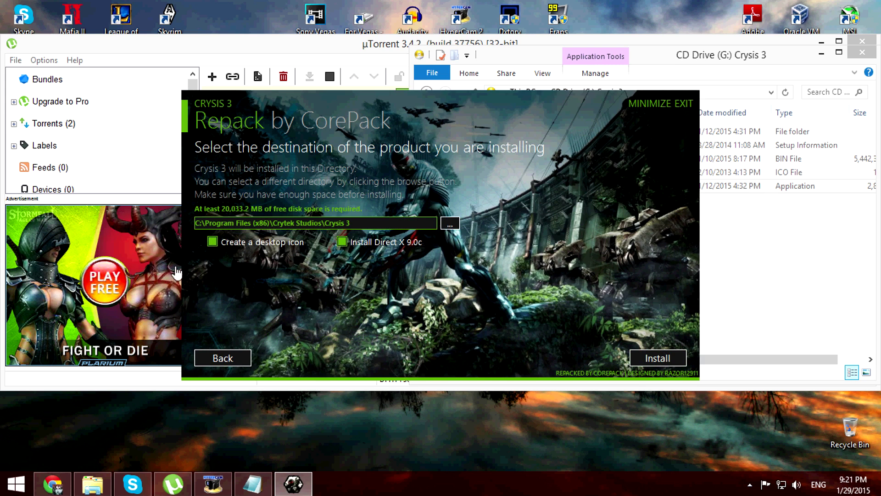
left_click(342, 241)
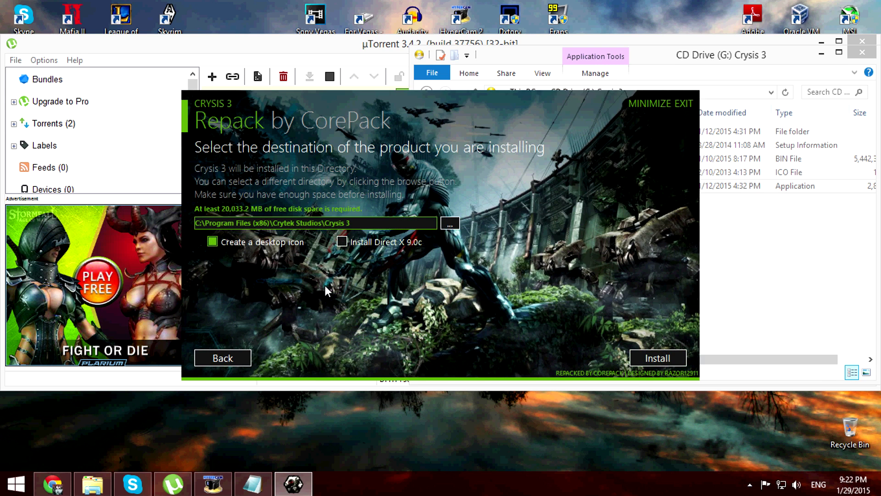
left_click(655, 357)
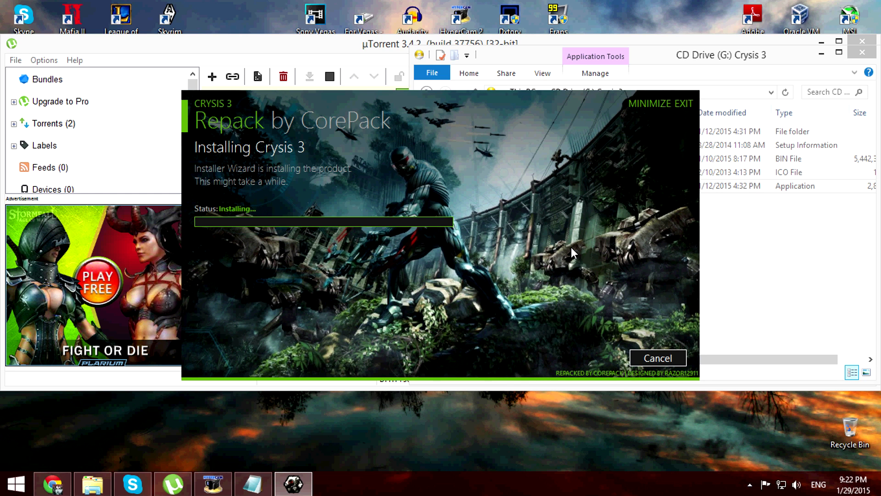
left_click(792, 248)
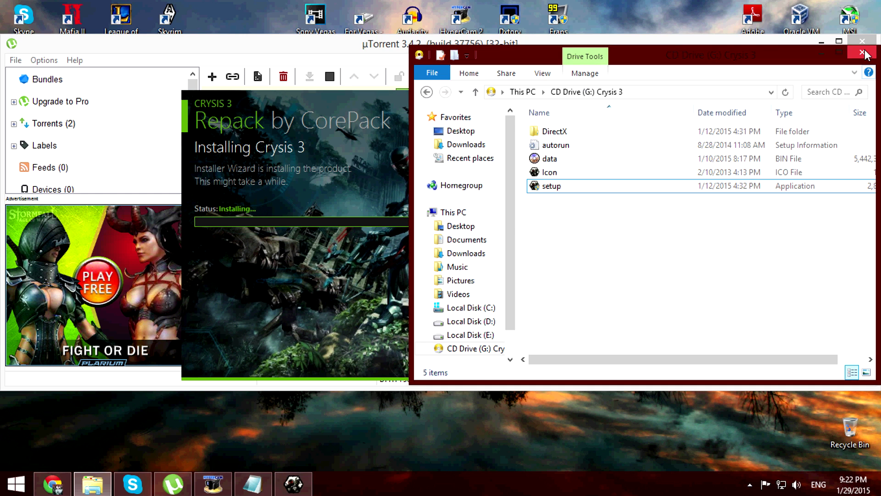
Step: Close the mounted drive's Explorer window and bring uTorrent forward
left_click(866, 54)
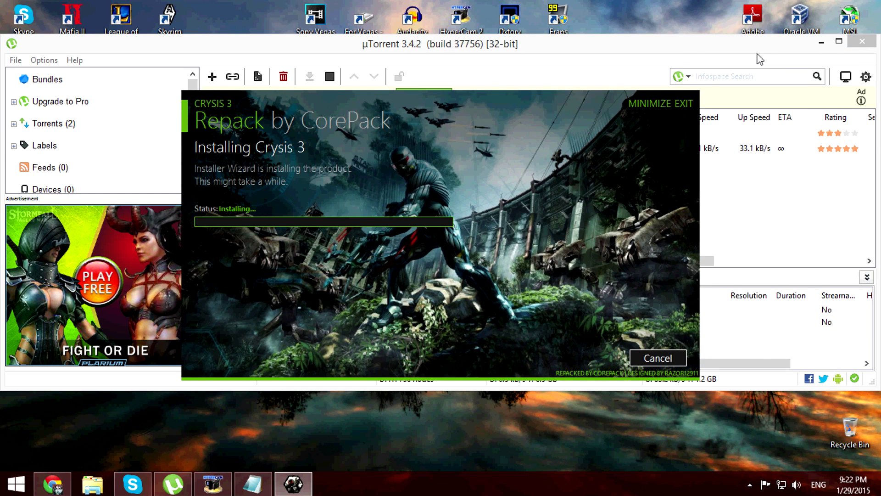
left_click(680, 48)
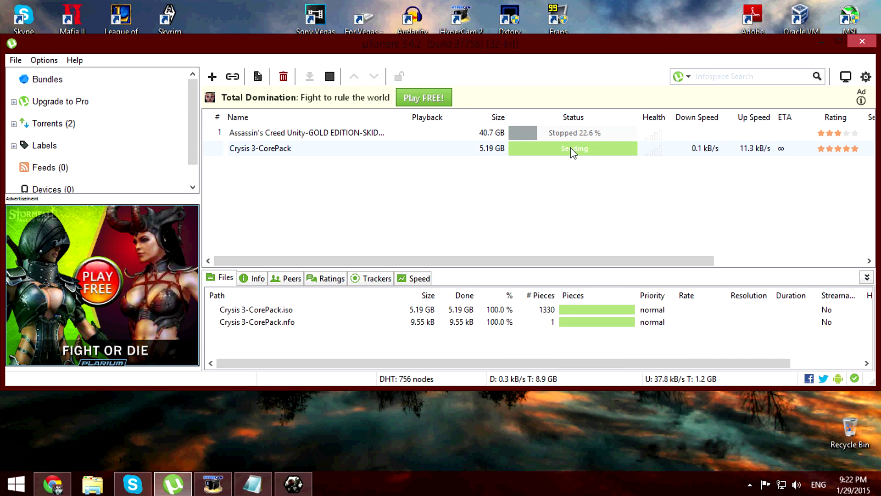
Step: Stop seeding Crysis 3-CorePack and start the Assassin's Creed torrent
left_click(509, 133)
left_click(481, 149)
left_click(331, 76)
left_click(528, 132)
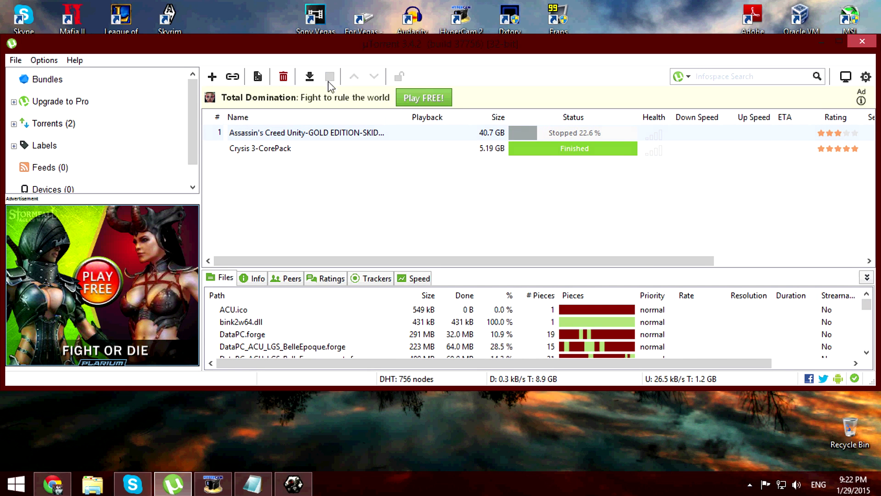
left_click(309, 77)
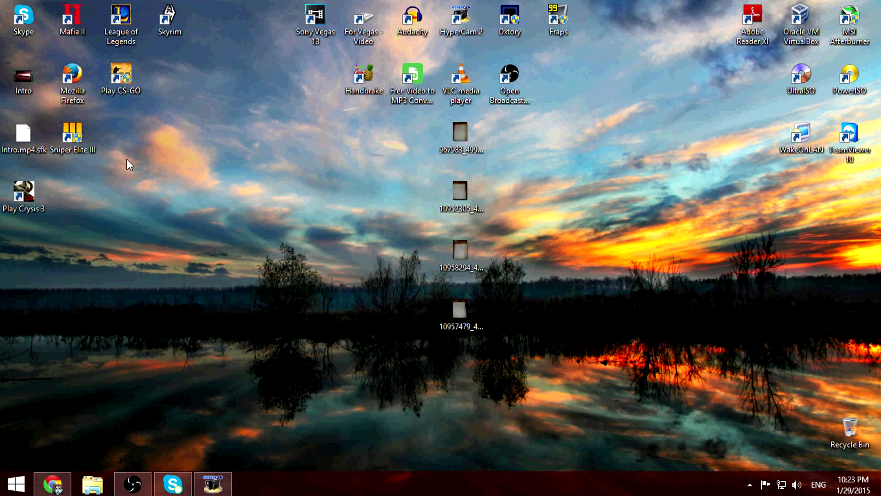
Step: Move the Play Crysis 3 shortcut to a new spot on the desktop
left_click_drag(23, 196, 124, 186)
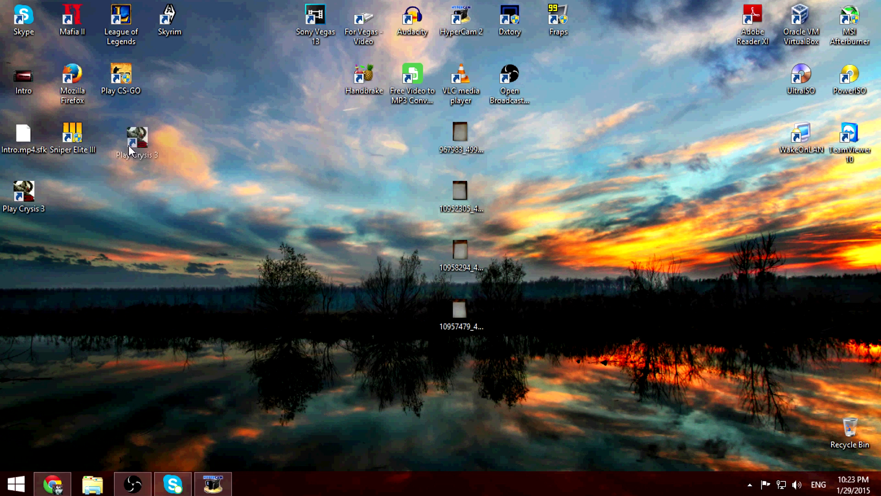